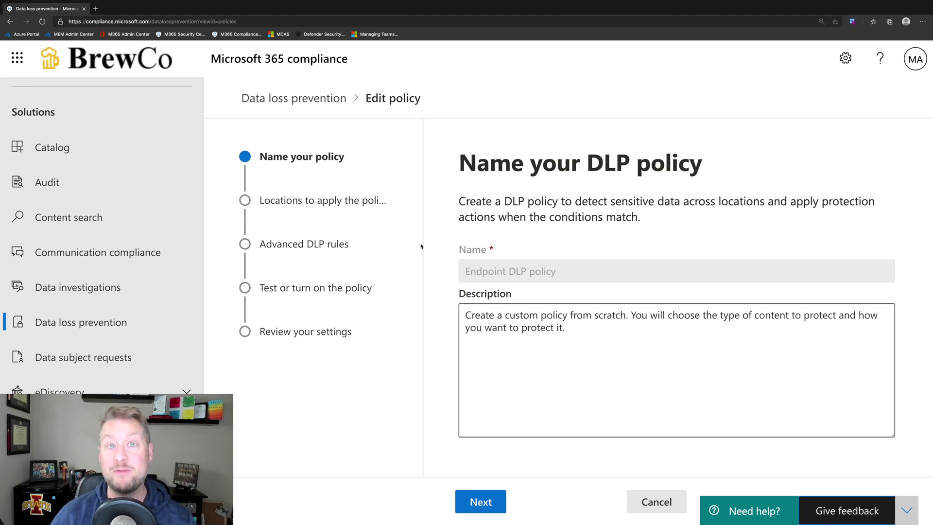
Confirm only Devices (preview) is On among the policy locations and advance to the advanced DLP rules
click(487, 508)
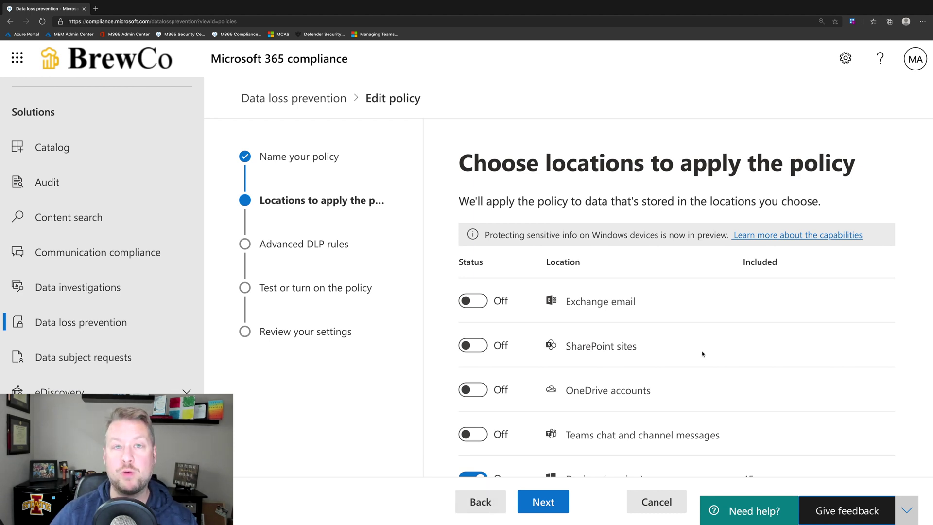
scroll(703, 354, down, 2)
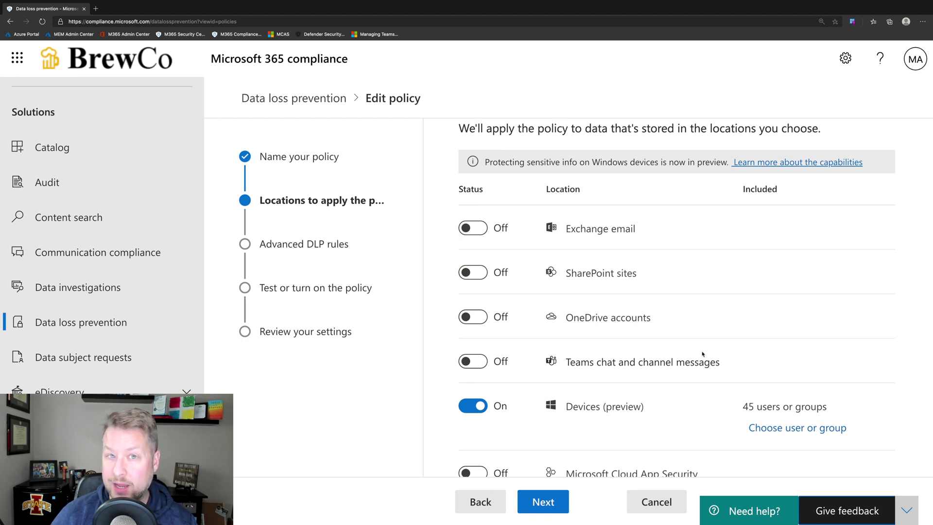
scroll(703, 354, down, 1)
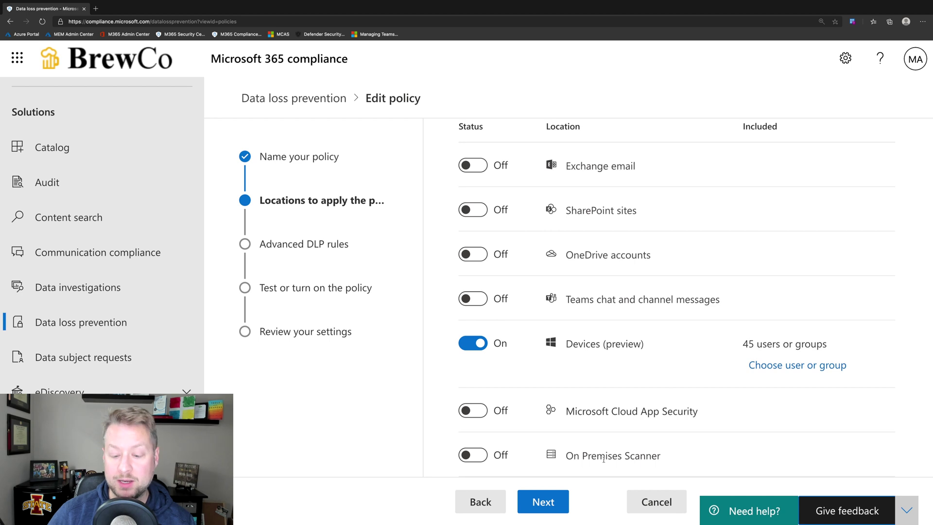
click(542, 502)
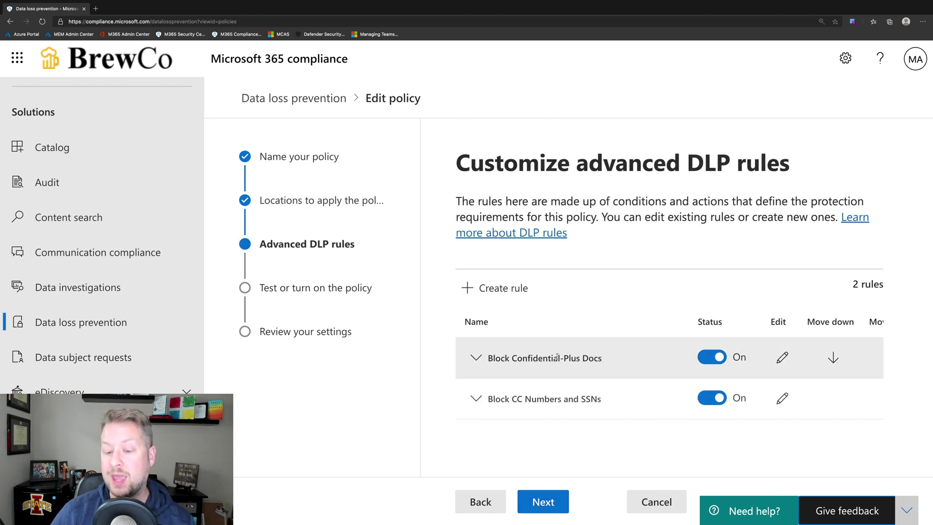
click(783, 359)
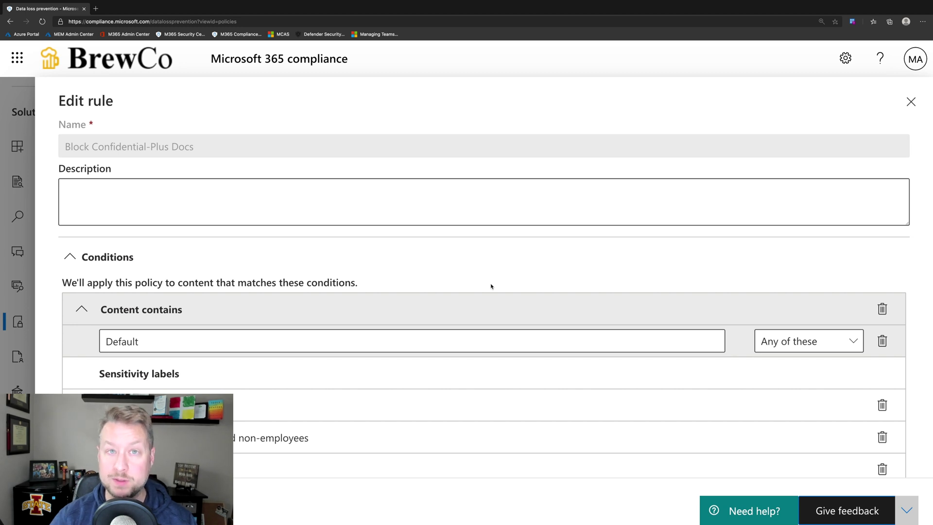
scroll(434, 302, down, 4)
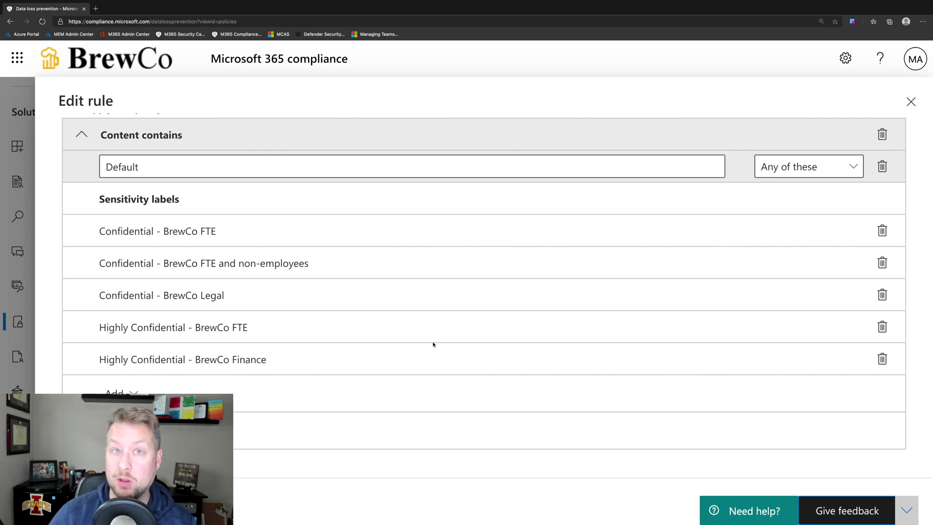
scroll(434, 345, down, 9)
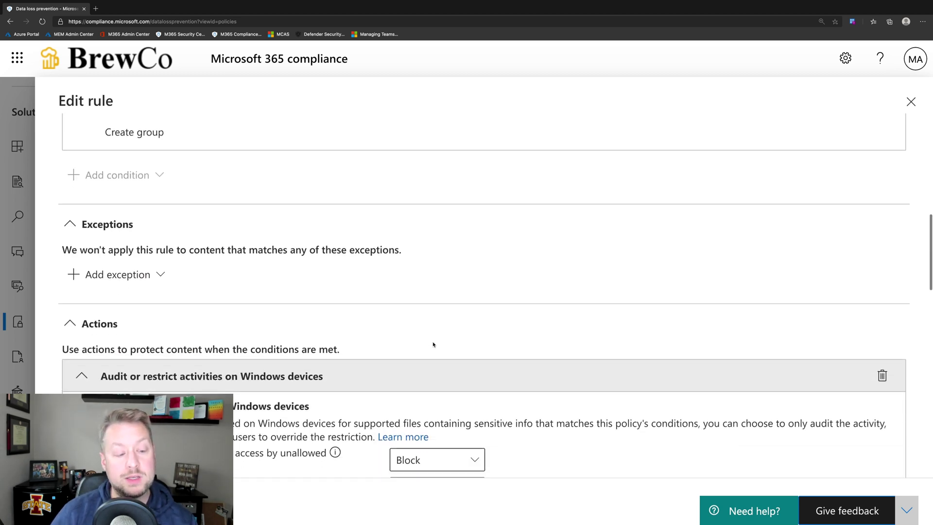
scroll(433, 345, down, 2)
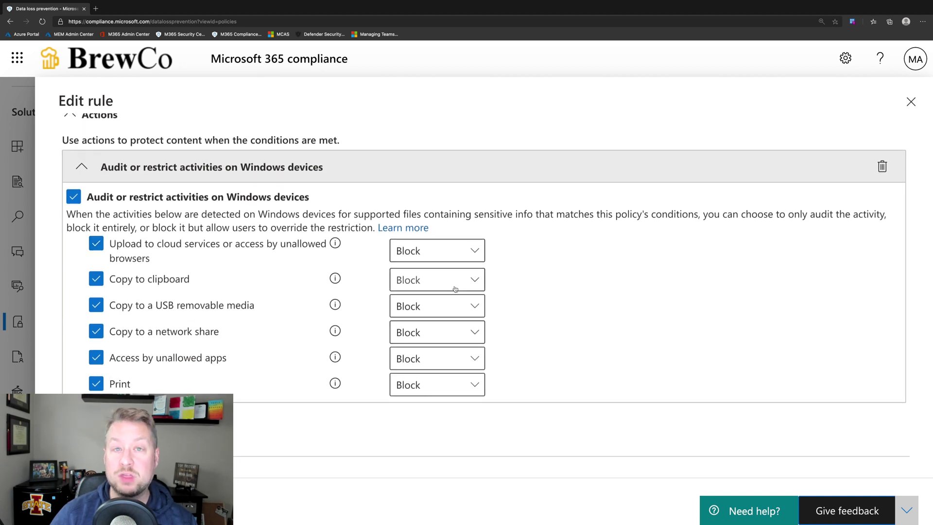
click(455, 365)
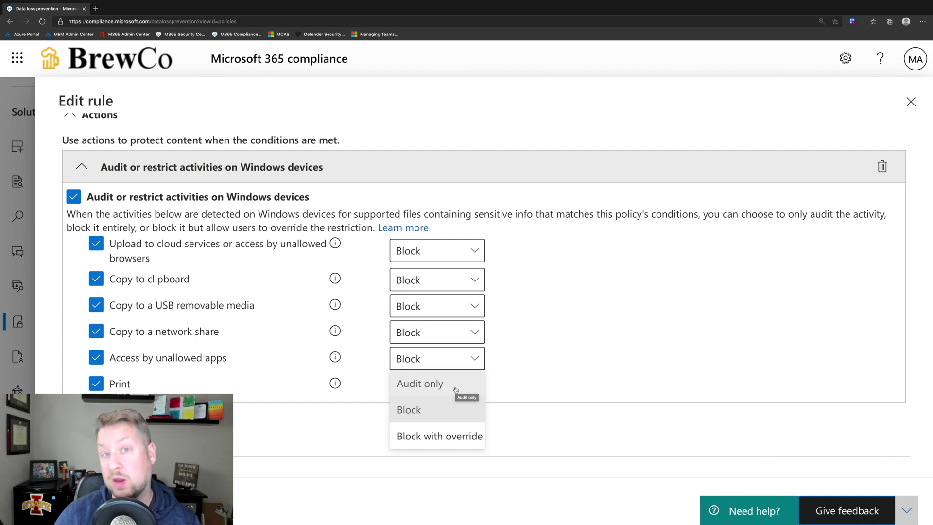
click(594, 342)
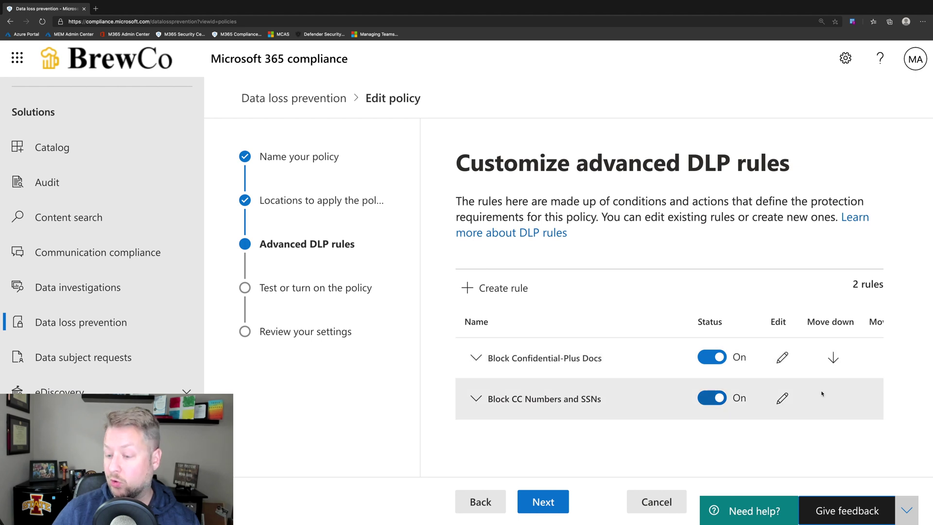
click(783, 398)
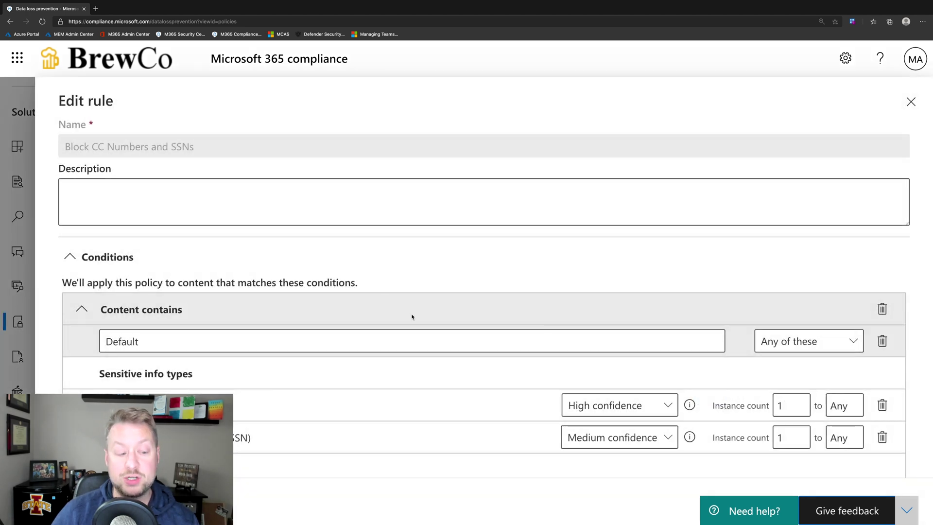
scroll(381, 300, down, 2)
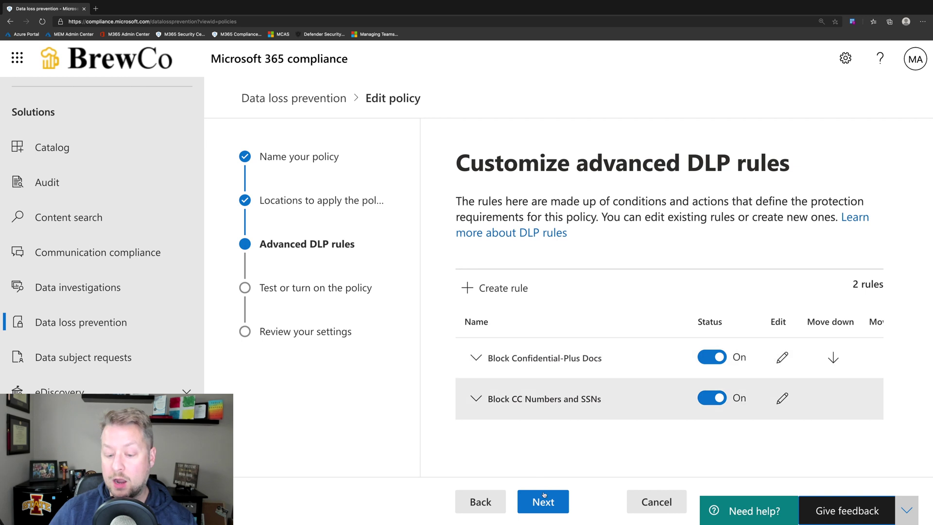
Skip past the rules and test-or-turn-on pages, then cancel out of the review without resubmitting
click(544, 503)
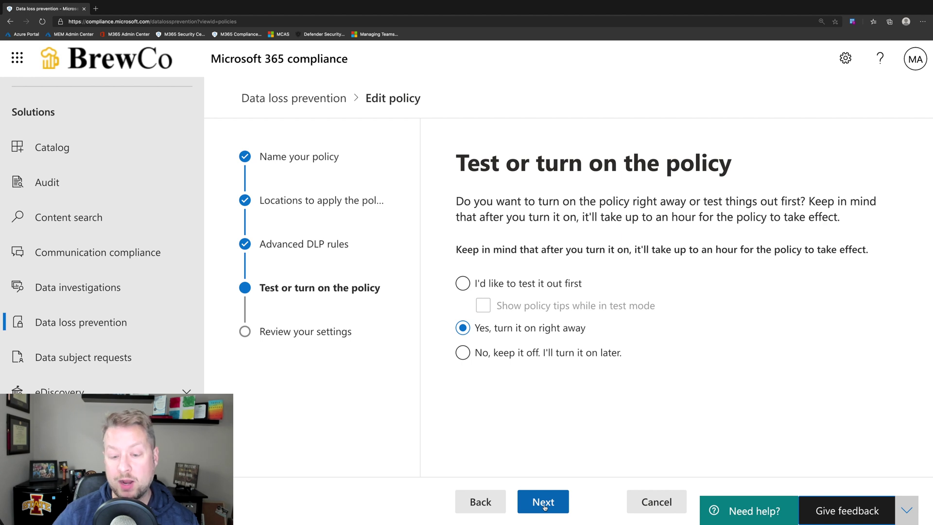
click(543, 503)
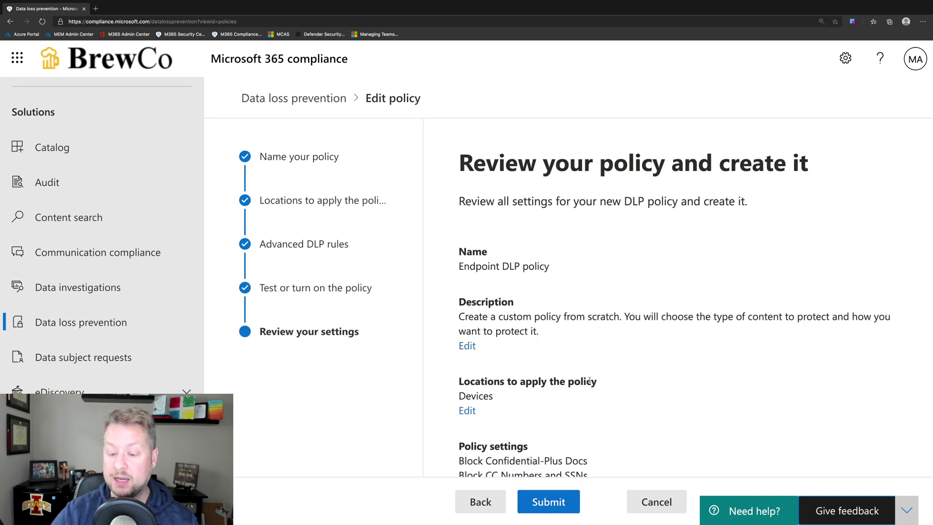
click(661, 504)
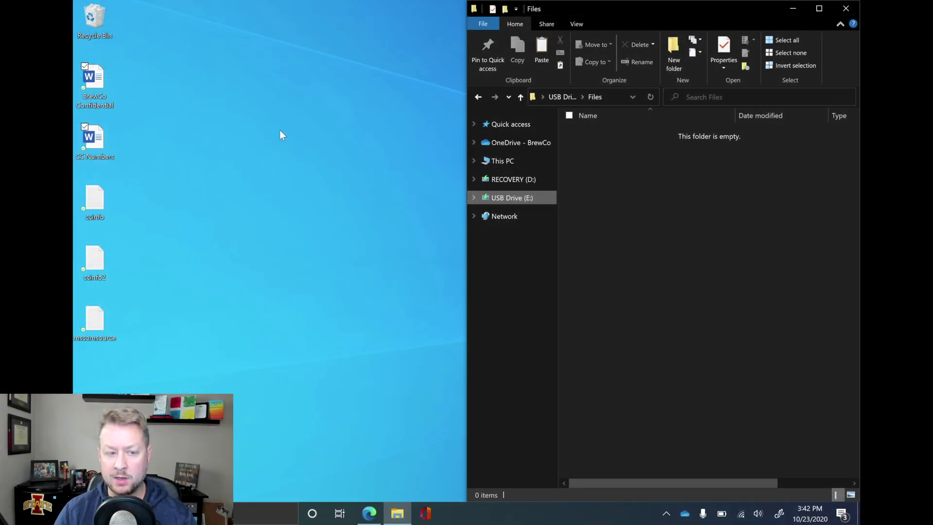
Verify BrewCo Confidential is labeled Confidential\BrewCo FTE in Word, then close it
double_click(98, 98)
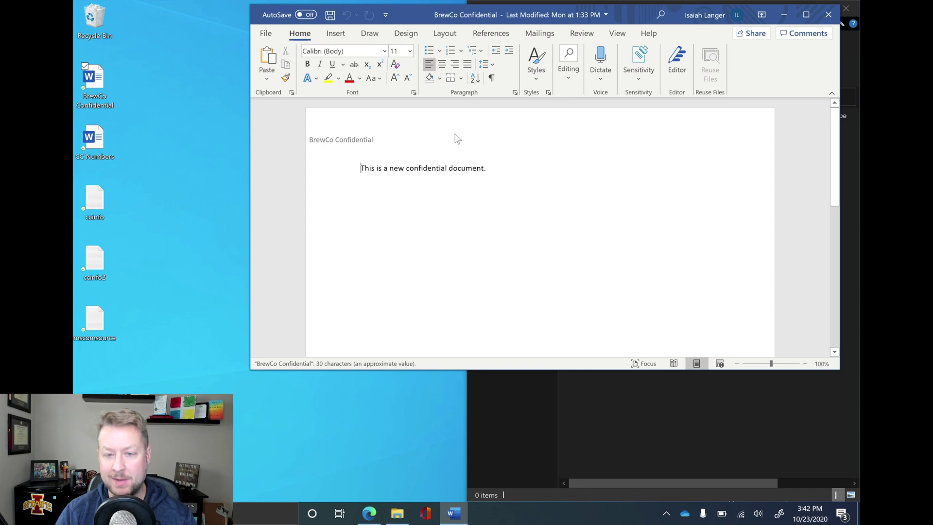
click(642, 75)
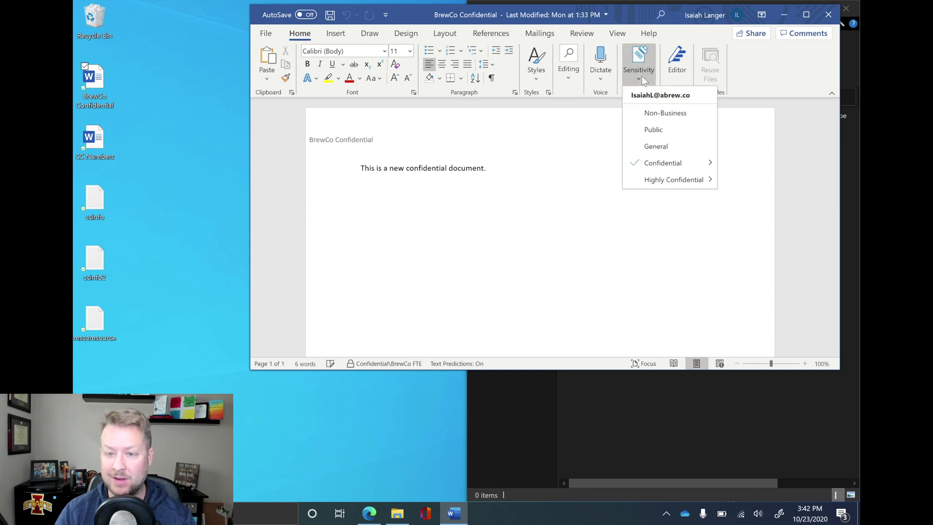
mouse_move(701, 170)
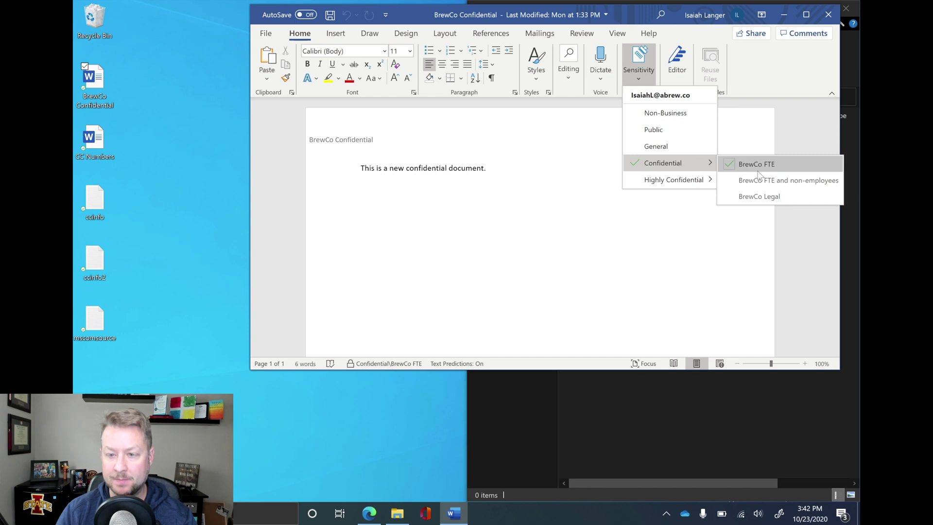
click(828, 15)
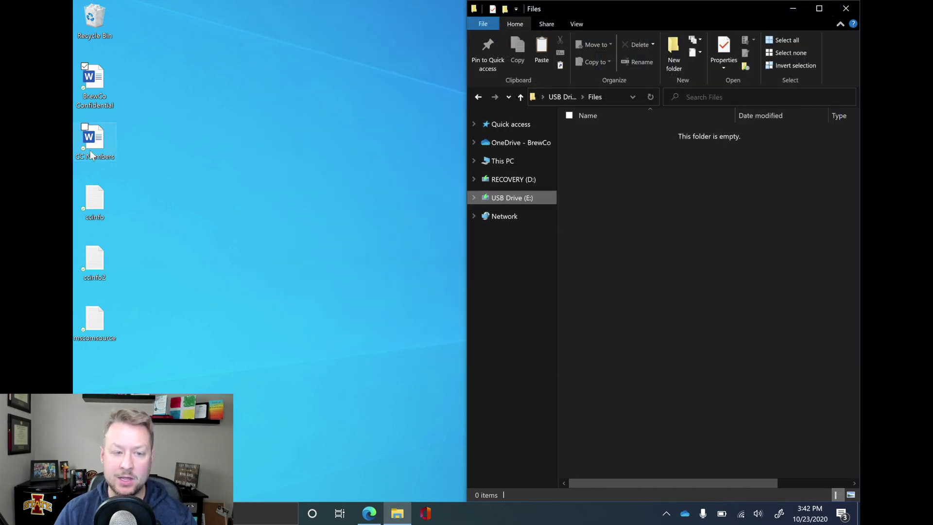
Verify CC Numbers carries the General sensitivity label, then close the document
double_click(92, 153)
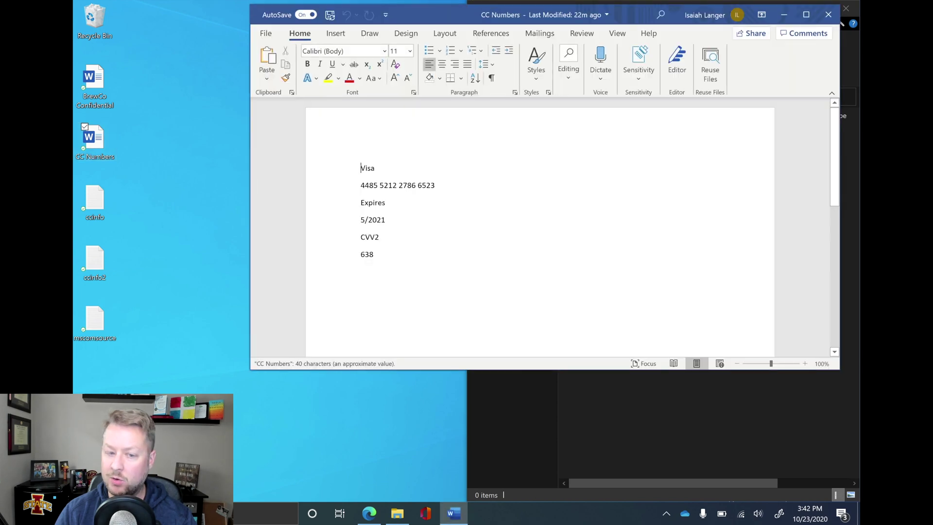
click(641, 78)
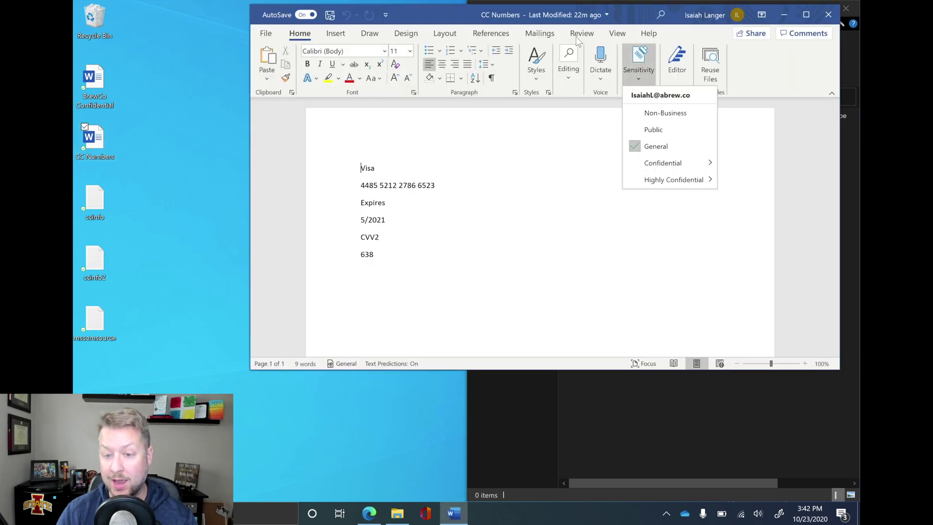
click(830, 16)
click(829, 16)
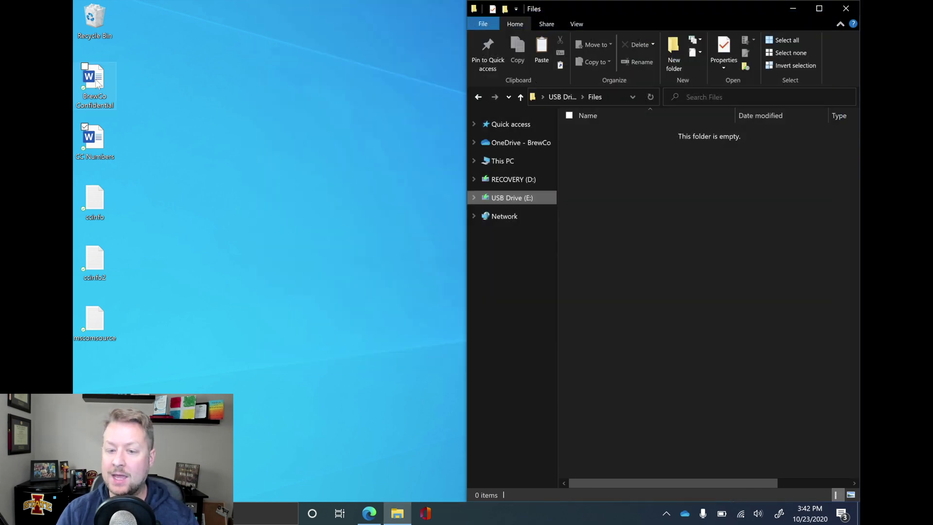
Try copying BrewCo Confidential and CC Numbers to USB Drive (E:)\Files, dismiss the blocks, then copy mscomsource there
drag(96, 83, 684, 261)
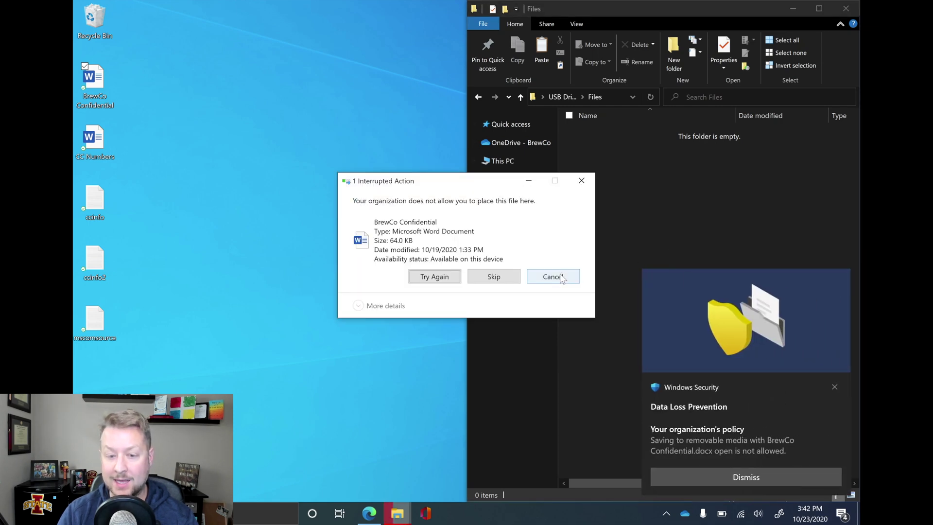
click(553, 277)
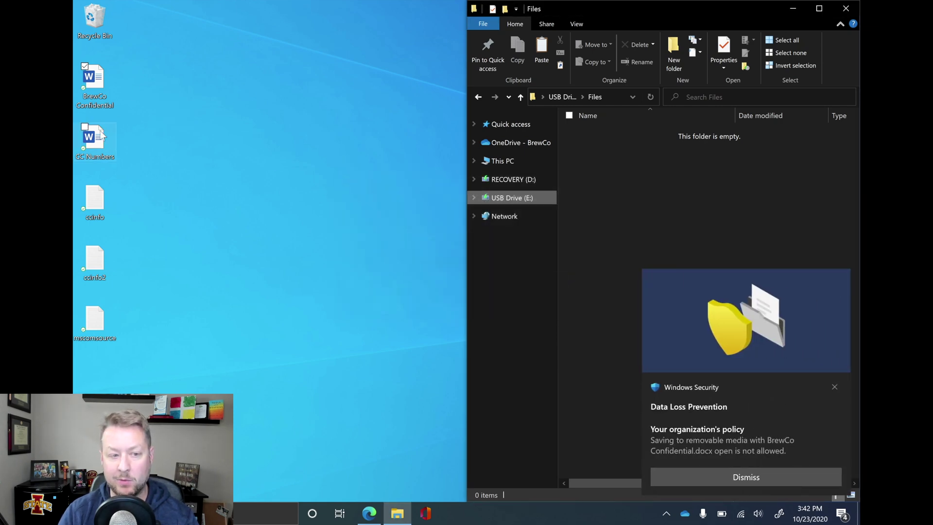
drag(98, 139, 675, 185)
click(554, 286)
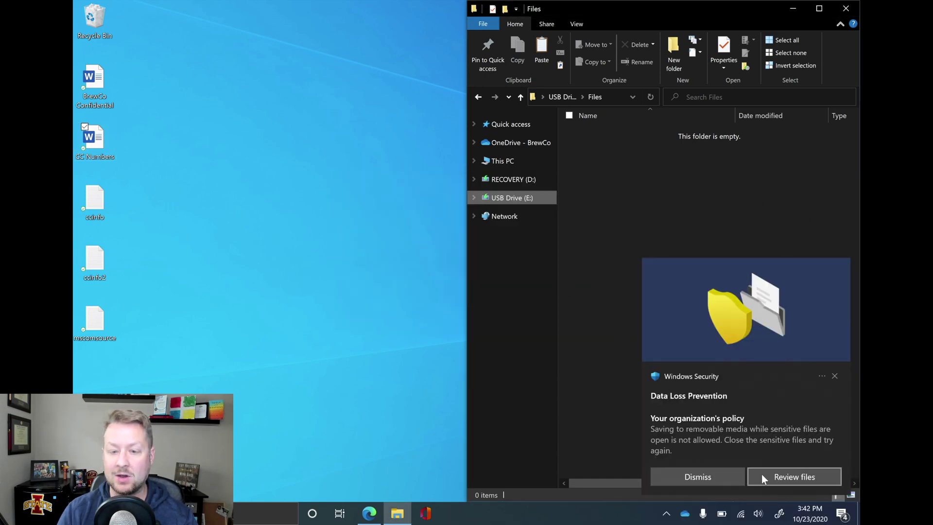
click(734, 472)
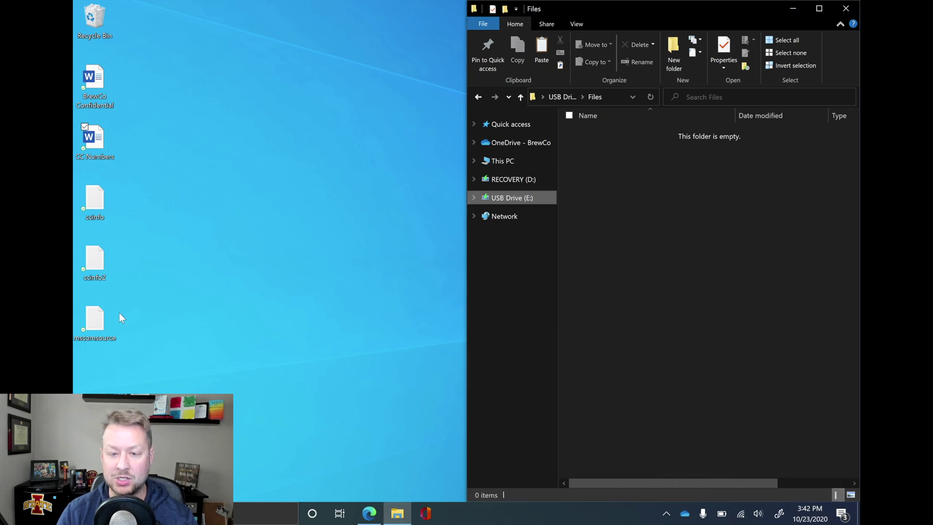
drag(87, 326, 687, 256)
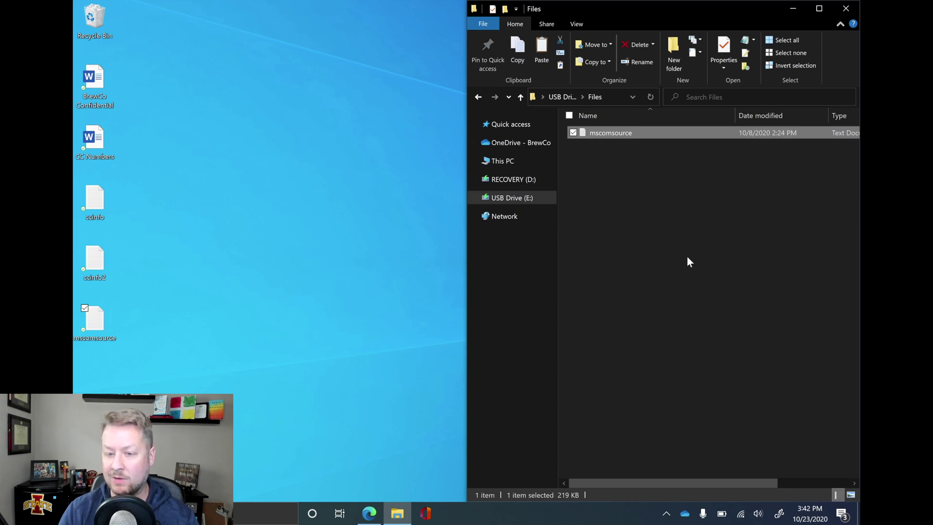
Try uploading BrewCo Confidential and CC Numbers to Google Drive's My Drive and acknowledge both policy blocks
click(370, 513)
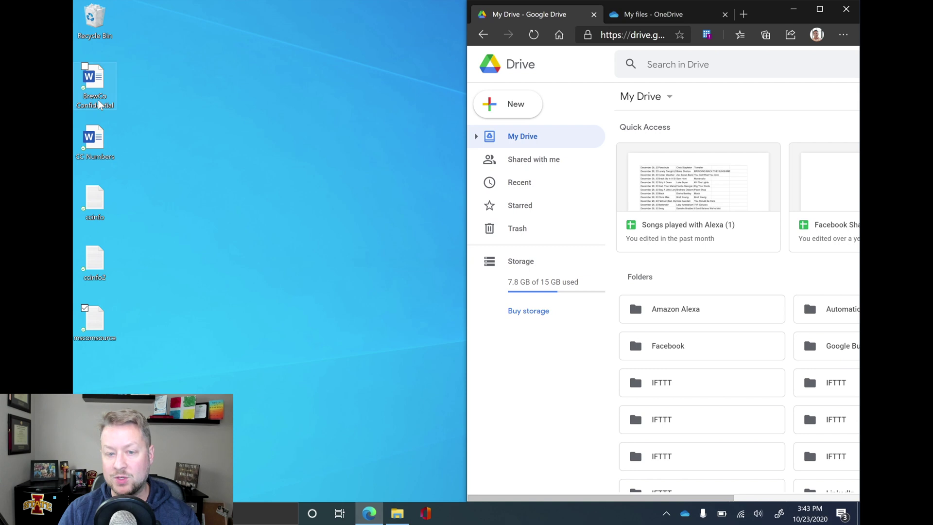
drag(99, 104, 725, 277)
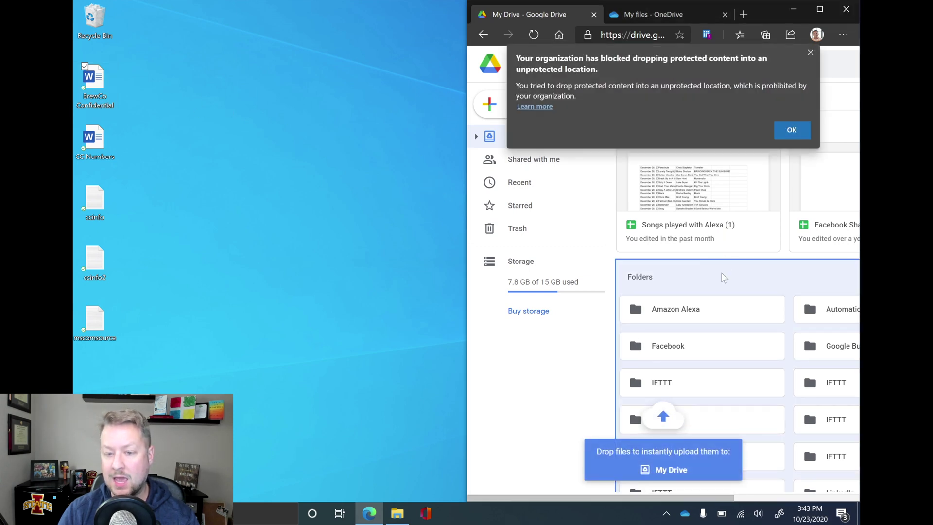
click(792, 130)
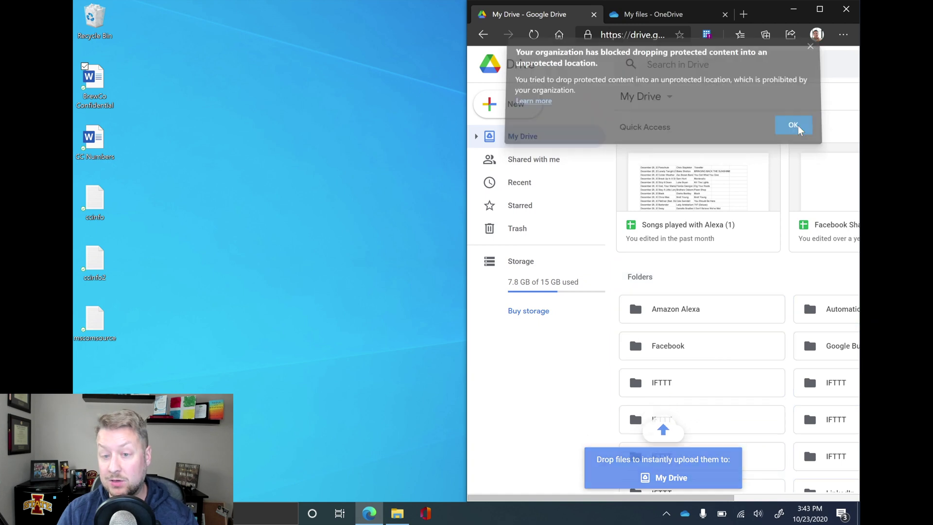
drag(96, 141, 712, 265)
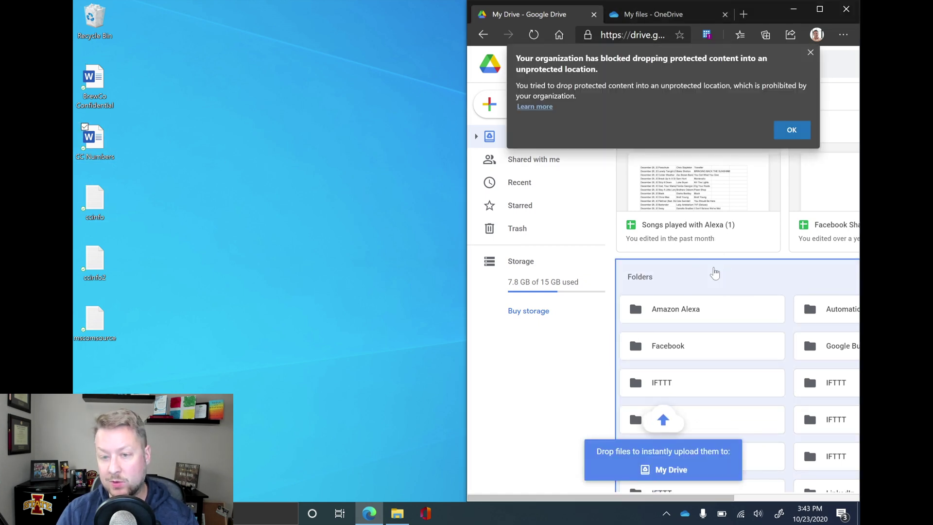
click(797, 131)
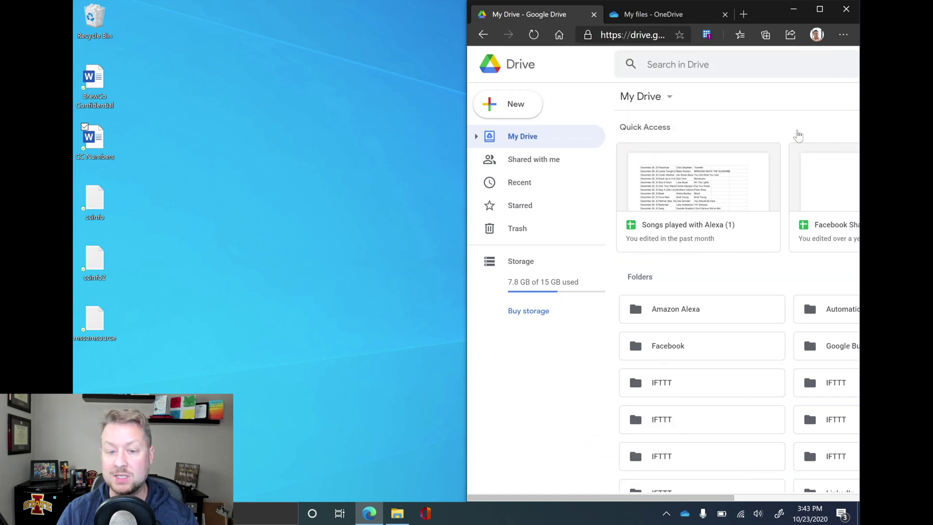
click(663, 19)
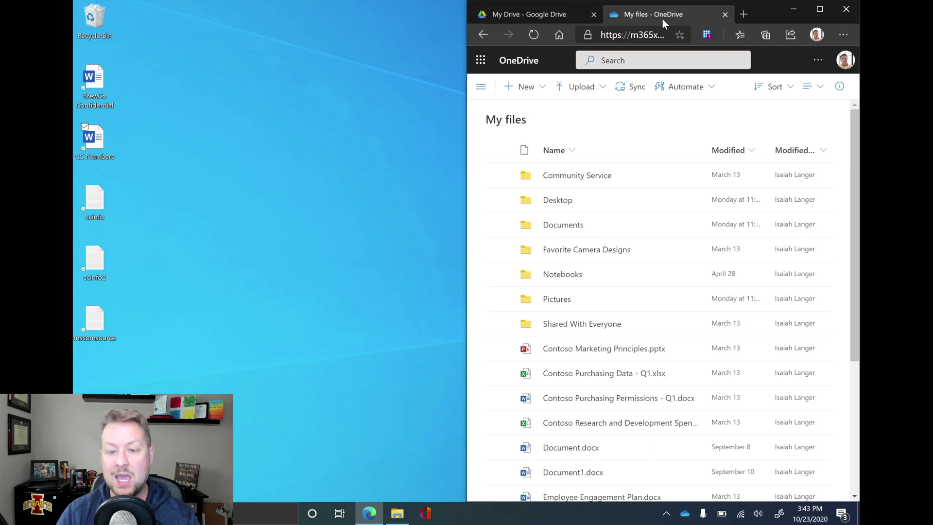
Drag BrewCo Confidential.docx and CC Numbers.docx from the desktop into OneDrive's My files to upload them
drag(166, 147, 654, 373)
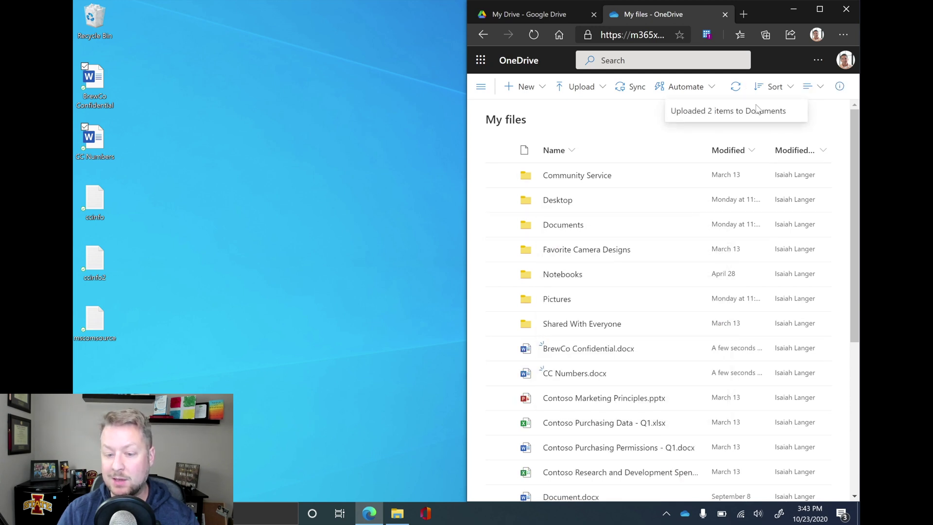
mouse_move(623, 354)
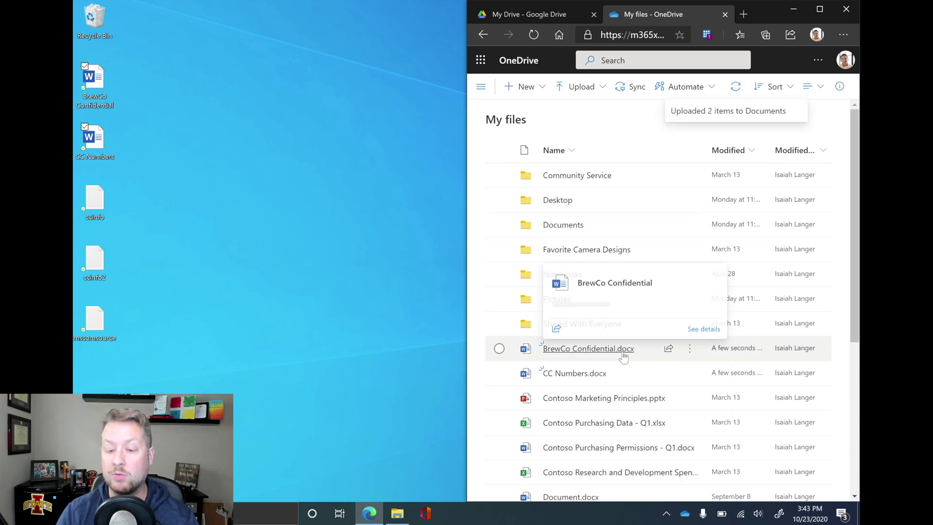